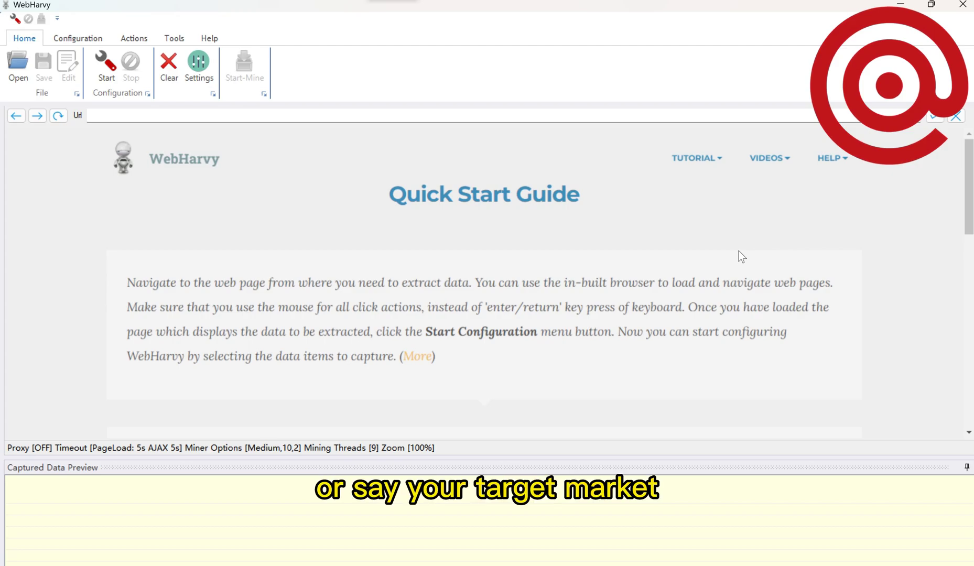
{"action": "left_click", "coordinate": [658, 111]}
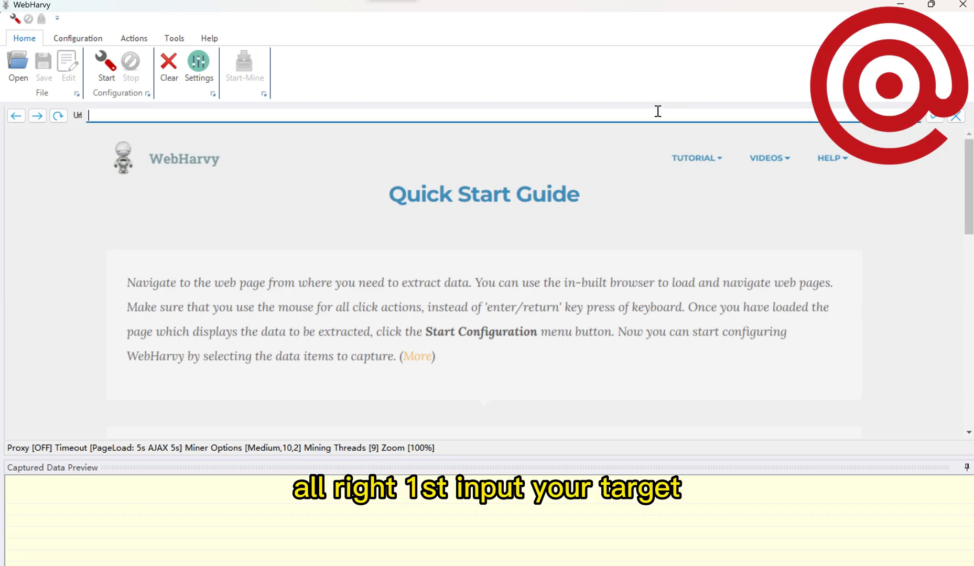
{"action": "type", "text": "https://us.kompass.com/searchCompanies/facet?value=service&label=undefined&filterType=service&searchType=COMPANYNAME&checked=true"}
{"action": "key", "text": "Return"}
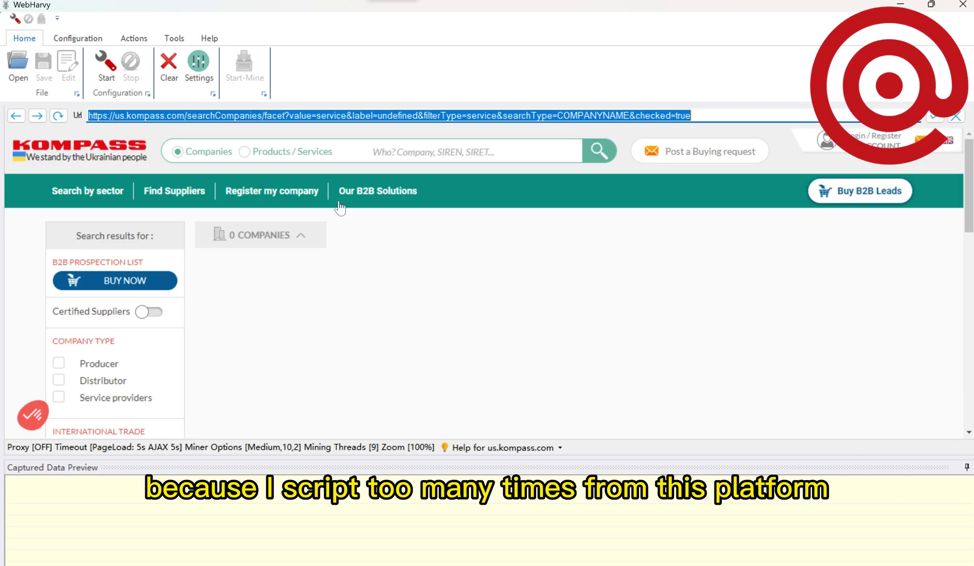
{"action": "left_click_drag", "start_coordinate": [187, 116], "coordinate": [754, 117]}
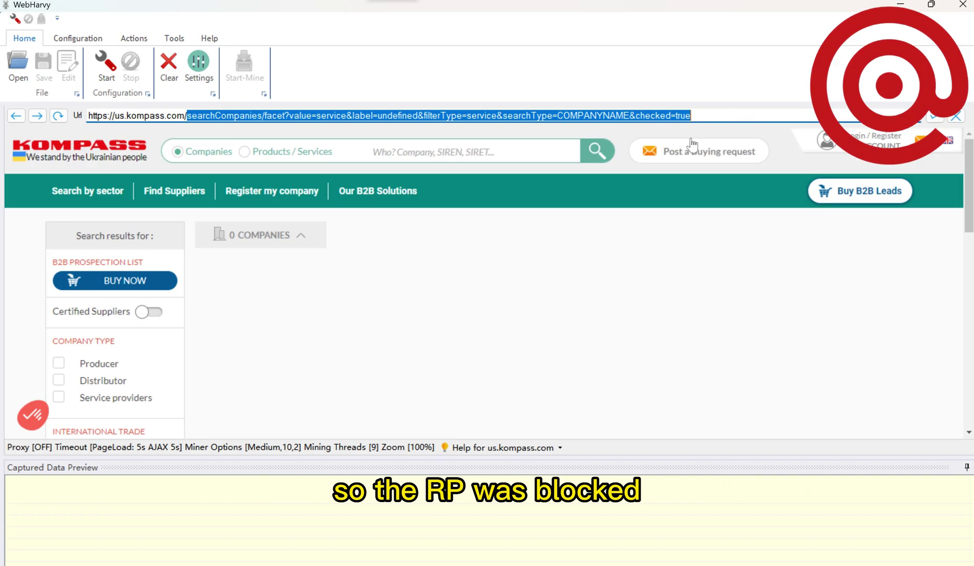
{"action": "key", "text": "BackSpace"}
{"action": "key", "text": "Return"}
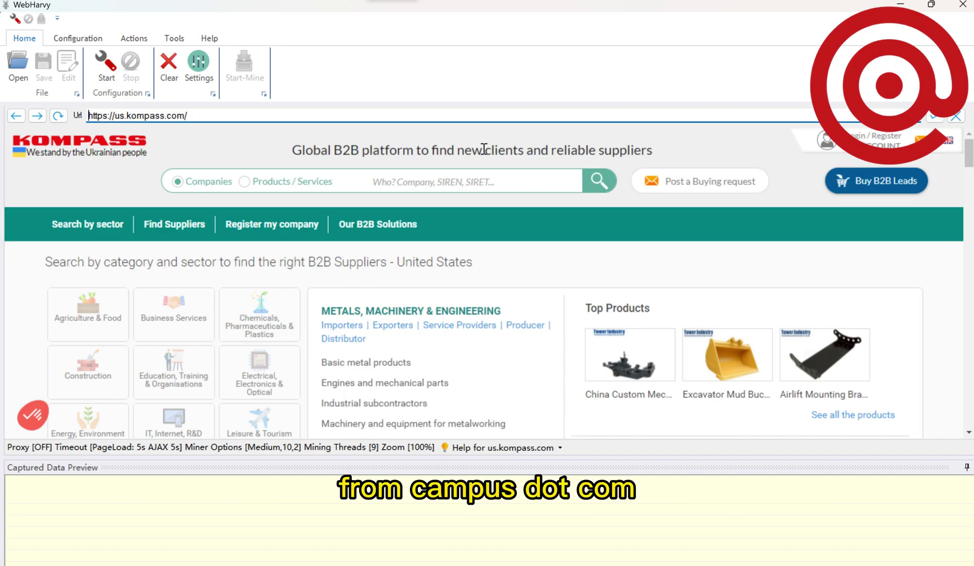
- Search the Kompass companies for "car"
{"action": "left_click", "coordinate": [434, 176]}
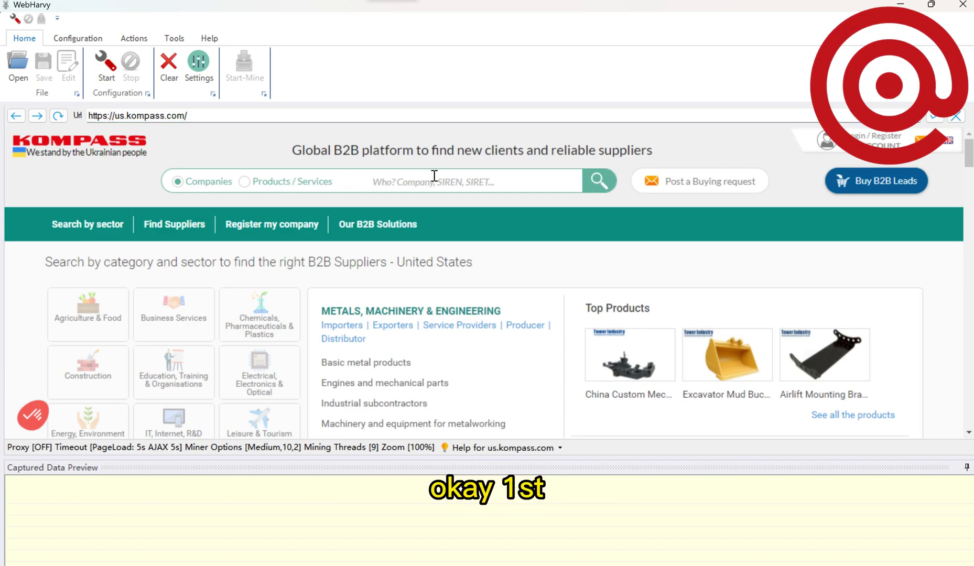
{"action": "type", "text": "car"}
{"action": "key", "text": "Return"}
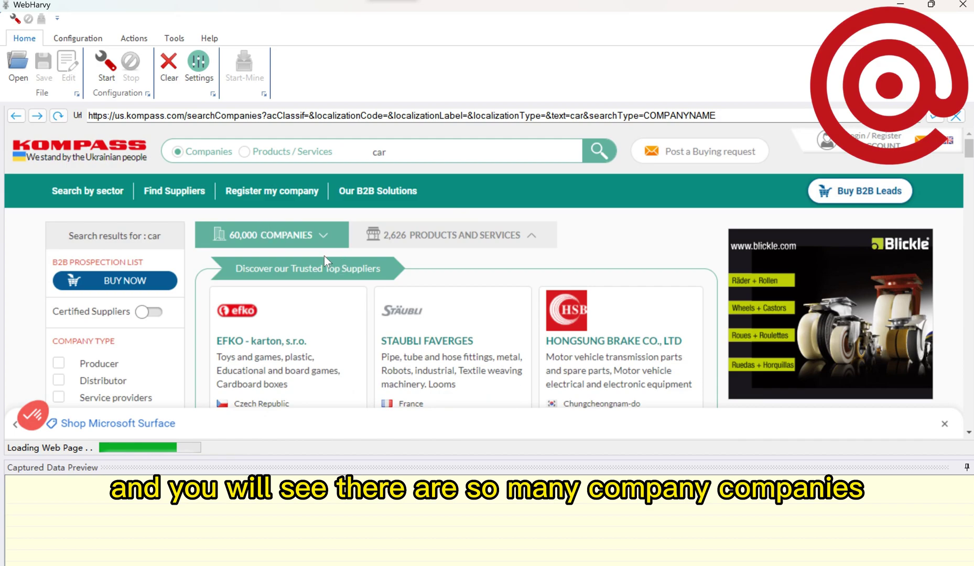
- Filter the company results by the Distributor and Service providers company types, and dismiss the "How can we help you?" pop-up
{"action": "scroll", "coordinate": [324, 259], "scroll_direction": "down", "scroll_amount": 1}
{"action": "scroll", "coordinate": [324, 256], "scroll_direction": "down", "scroll_amount": 1}
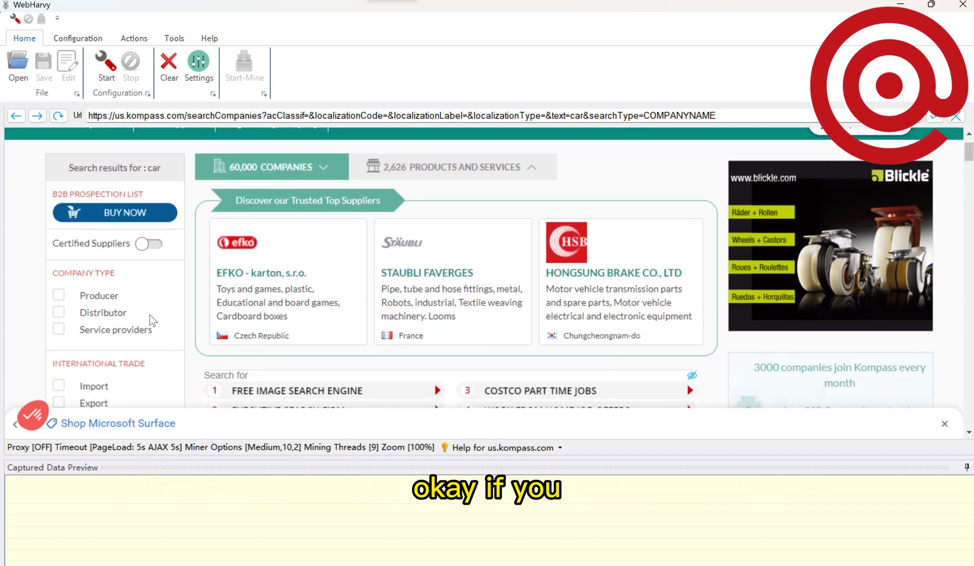
{"action": "left_click", "coordinate": [58, 313]}
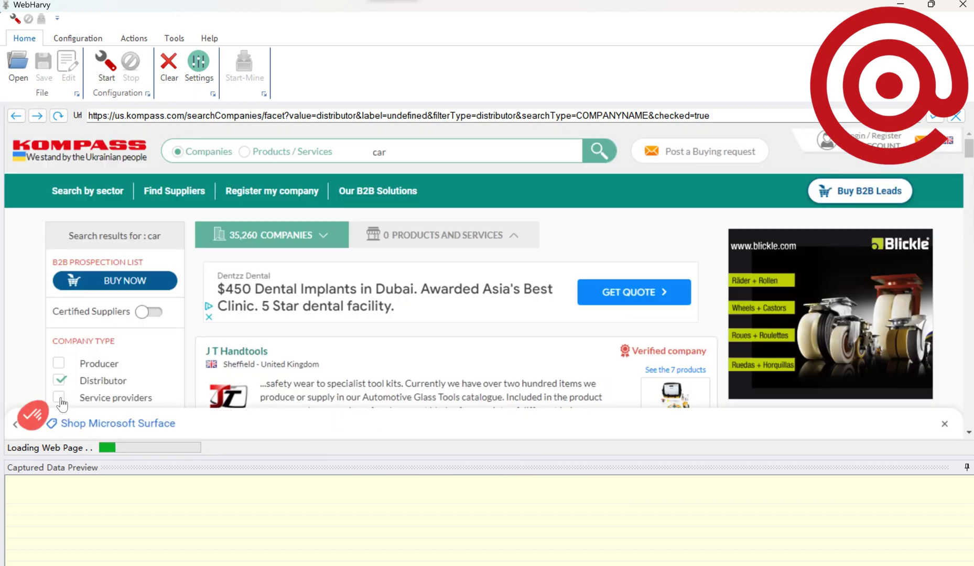
{"action": "left_click", "coordinate": [60, 399]}
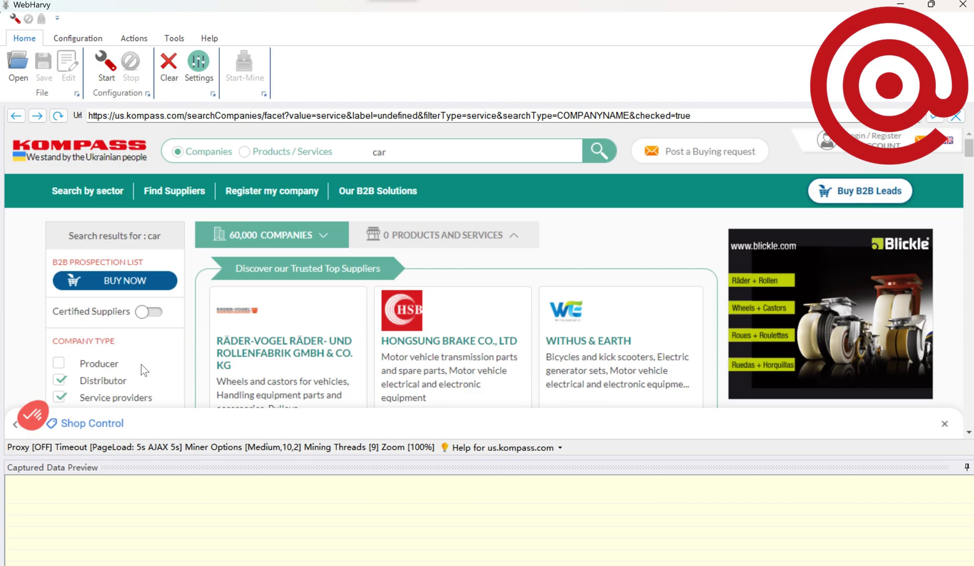
{"action": "scroll", "coordinate": [662, 231], "scroll_direction": "down", "scroll_amount": 5}
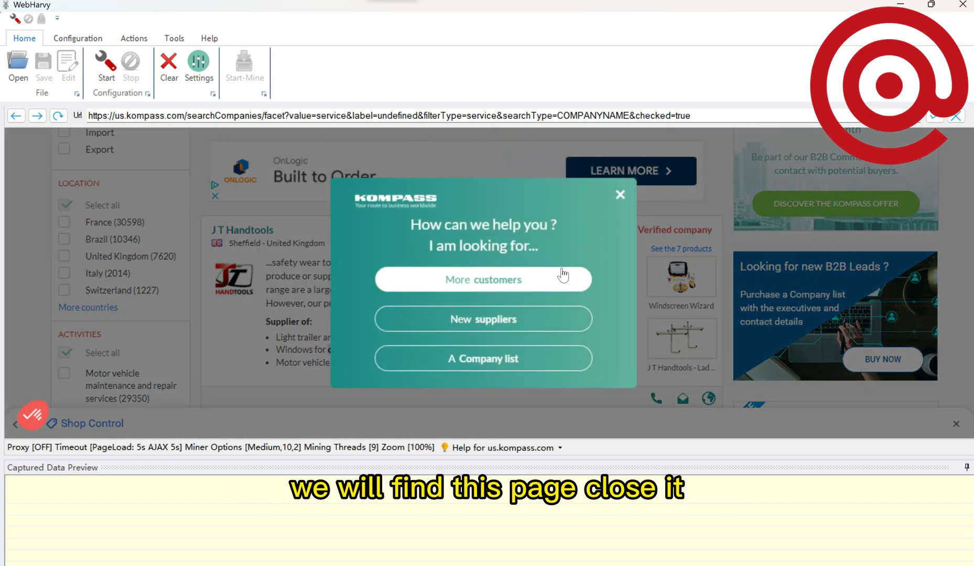
{"action": "left_click", "coordinate": [618, 195]}
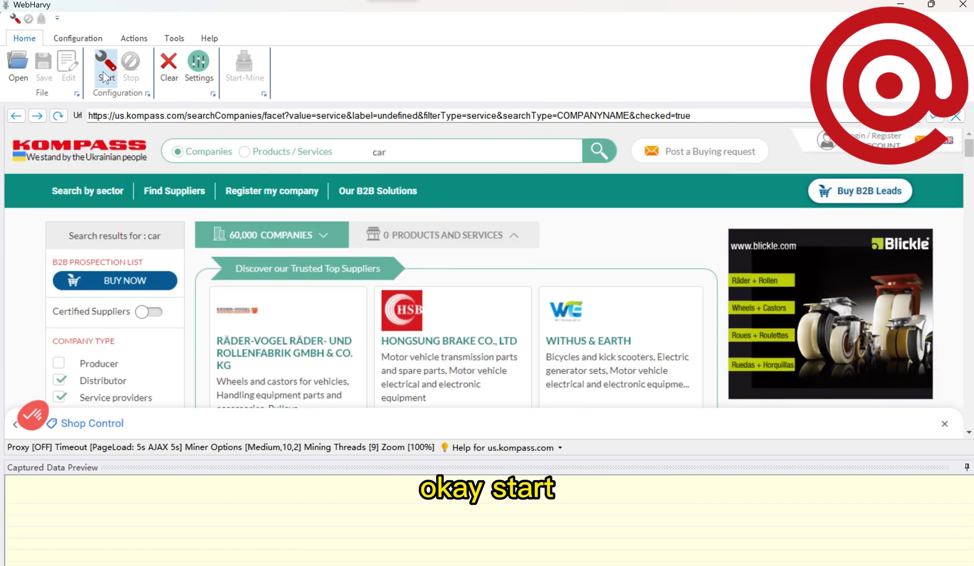
- Start the configuration, capture the first listing's company name as text named 公司名, and fit its preview column to the contents
{"action": "left_click", "coordinate": [103, 68]}
{"action": "scroll", "coordinate": [473, 257], "scroll_direction": "down", "scroll_amount": 5}
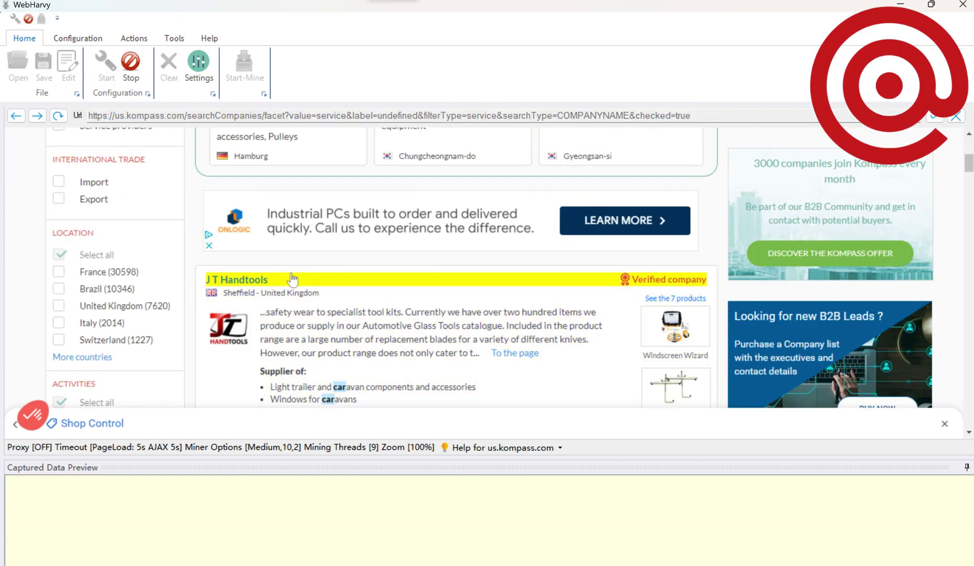
{"action": "left_click", "coordinate": [254, 283]}
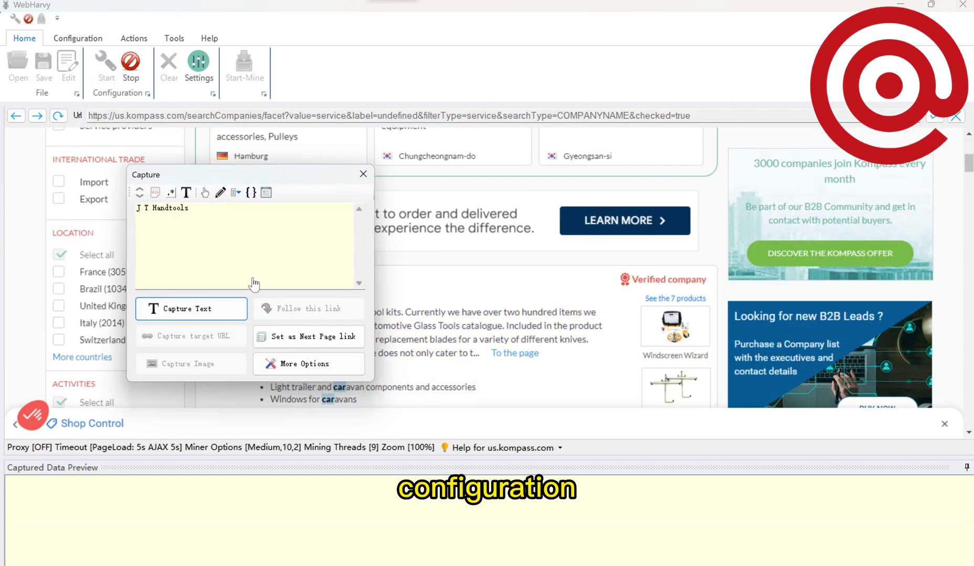
{"action": "left_click", "coordinate": [195, 308]}
{"action": "type", "text": "gongj"}
{"action": "key", "text": "space"}
{"action": "key", "text": "BackSpace"}
{"action": "key", "text": "BackSpace"}
{"action": "type", "text": "gongsiming"}
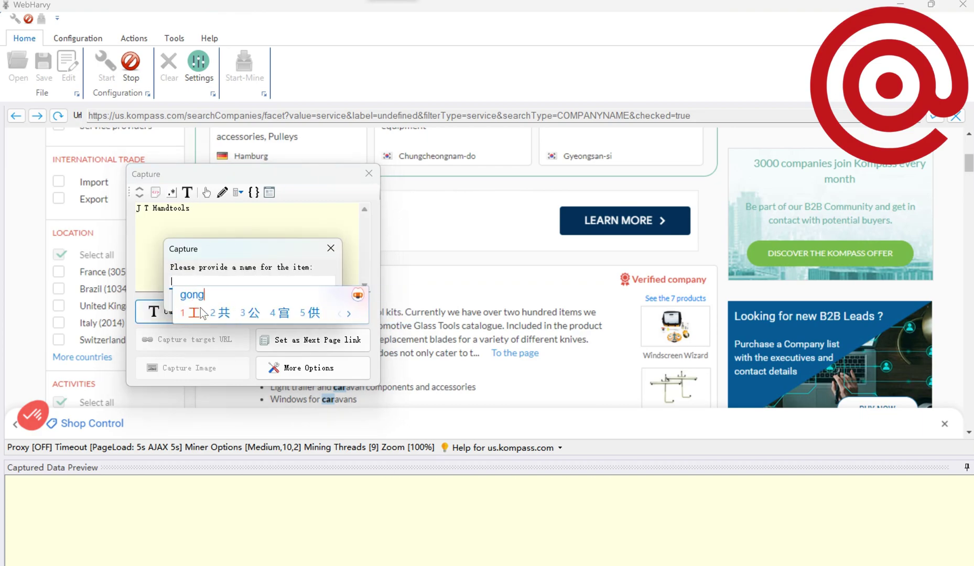
{"action": "key", "text": "space"}
{"action": "key", "text": "Return"}
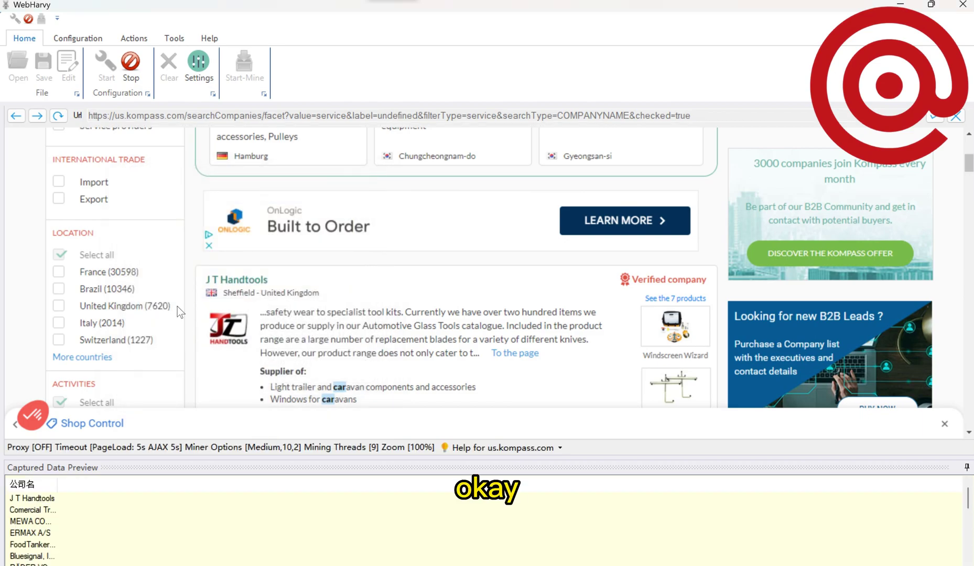
{"action": "double_click", "coordinate": [59, 484]}
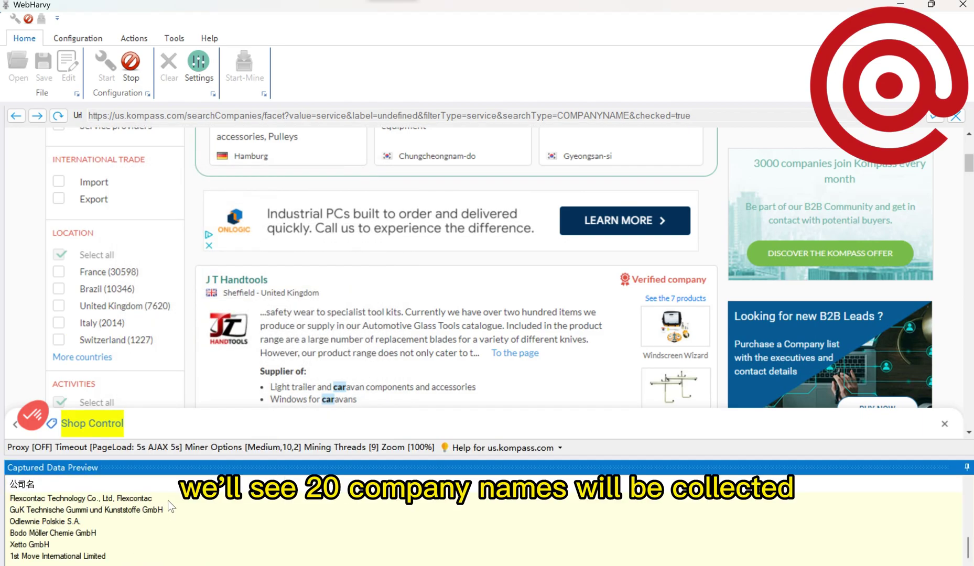
- Capture the website address from the HTML behind the first listing's globe icon as an item named 网址
{"action": "scroll", "coordinate": [577, 341], "scroll_direction": "down", "scroll_amount": 2}
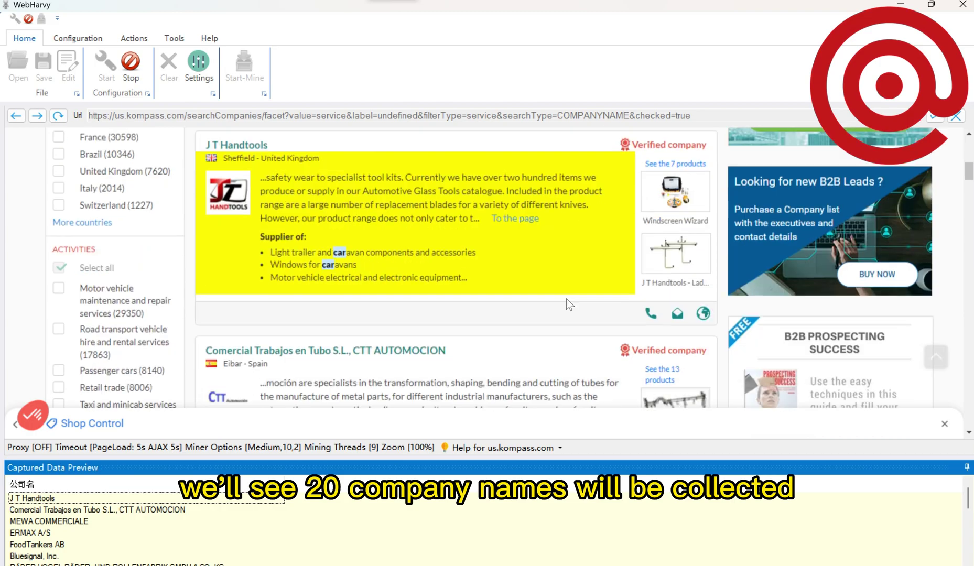
{"action": "left_click", "coordinate": [700, 314]}
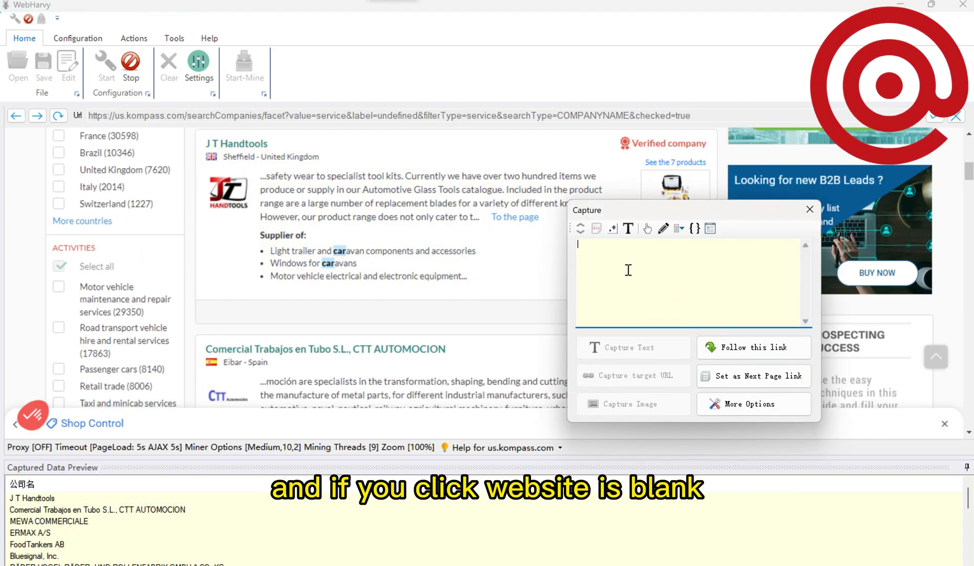
{"action": "left_click_drag", "start_coordinate": [741, 207], "coordinate": [630, 197]}
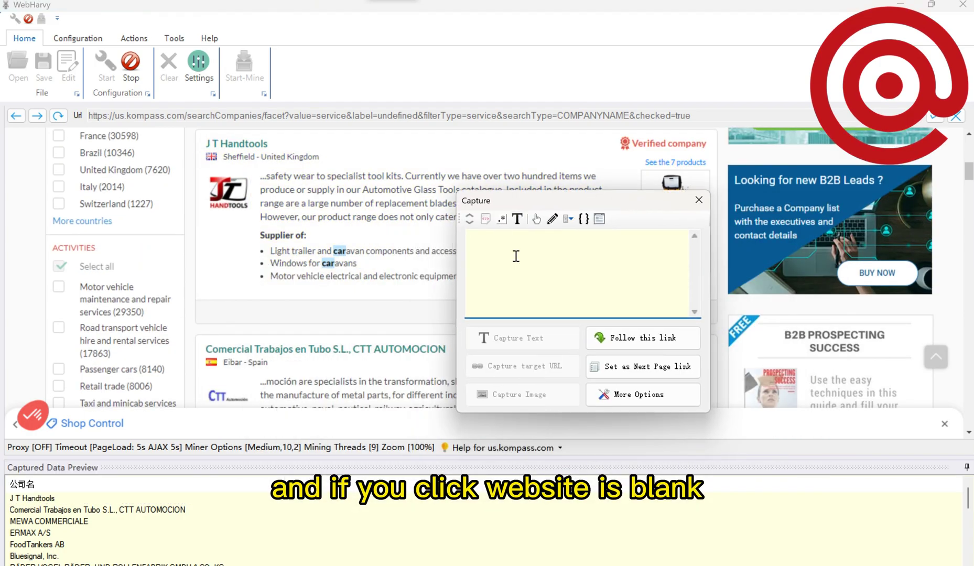
{"action": "left_click", "coordinate": [488, 219]}
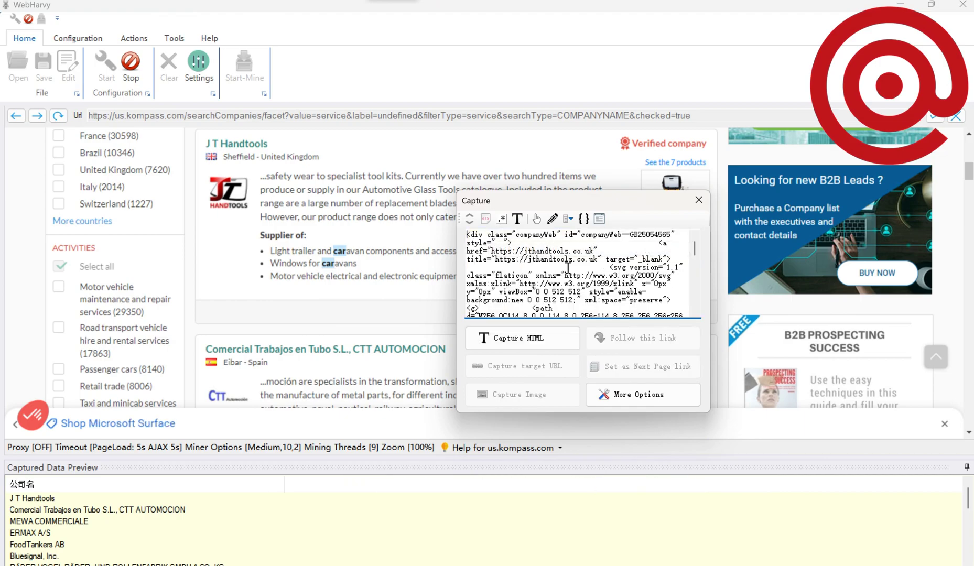
{"action": "left_click_drag", "start_coordinate": [491, 252], "coordinate": [594, 252]}
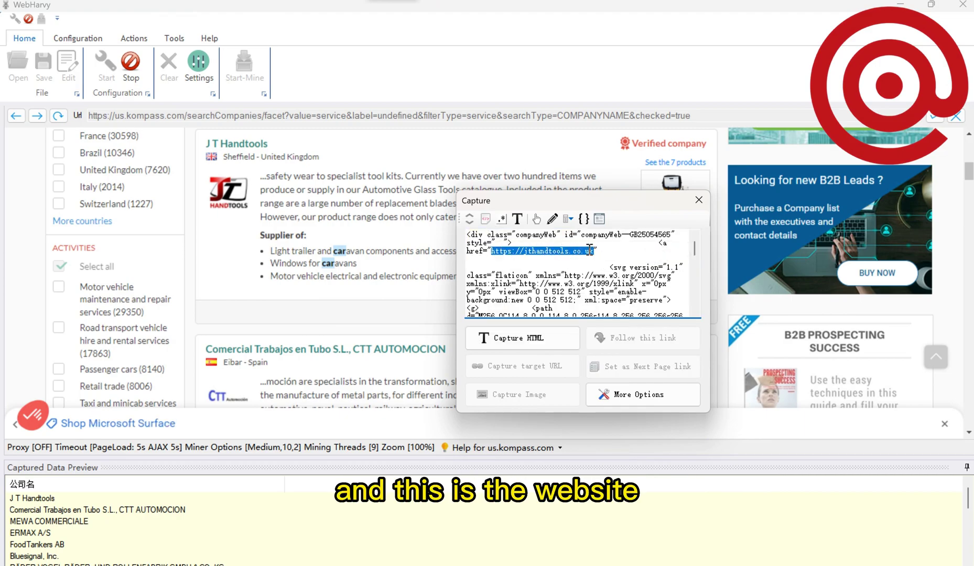
{"action": "left_click", "coordinate": [518, 340]}
{"action": "type", "text": "网址"}
{"action": "key", "text": "Return"}
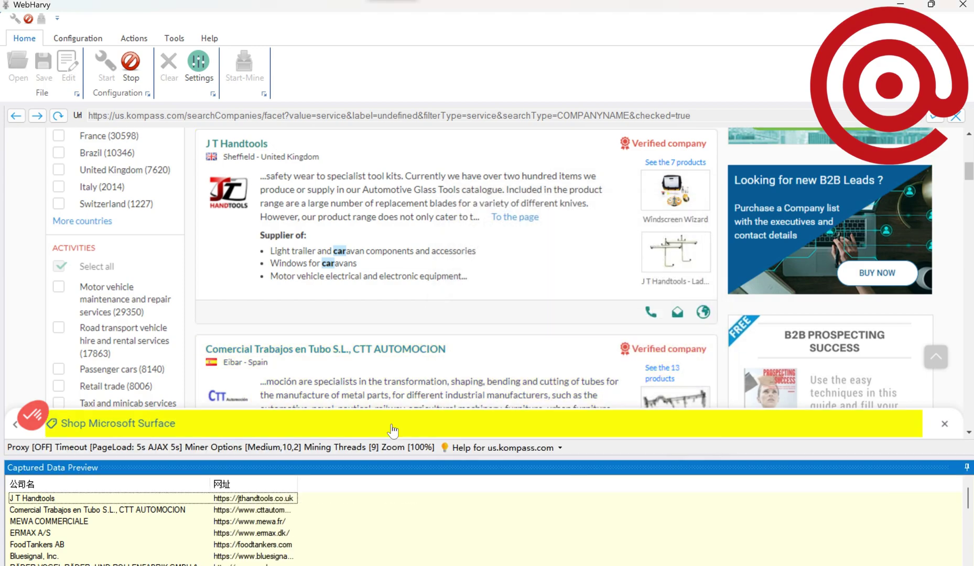
- Widen the 网址 preview column and look through the captured website addresses
{"action": "left_click_drag", "start_coordinate": [296, 485], "coordinate": [347, 485]}
{"action": "scroll", "coordinate": [372, 509], "scroll_direction": "down", "scroll_amount": 5}
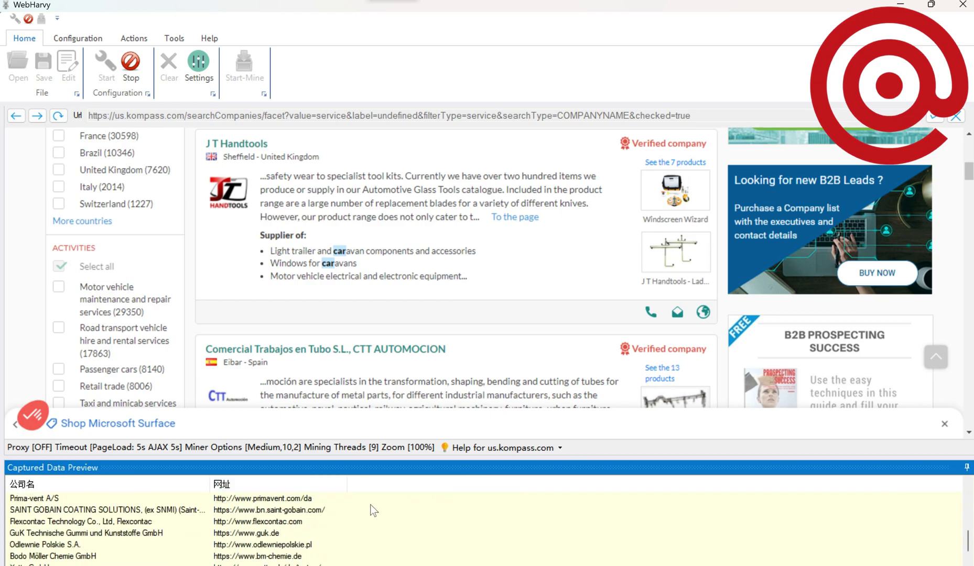
{"action": "scroll", "coordinate": [373, 524], "scroll_direction": "up", "scroll_amount": 1}
{"action": "scroll", "coordinate": [372, 524], "scroll_direction": "up", "scroll_amount": 5}
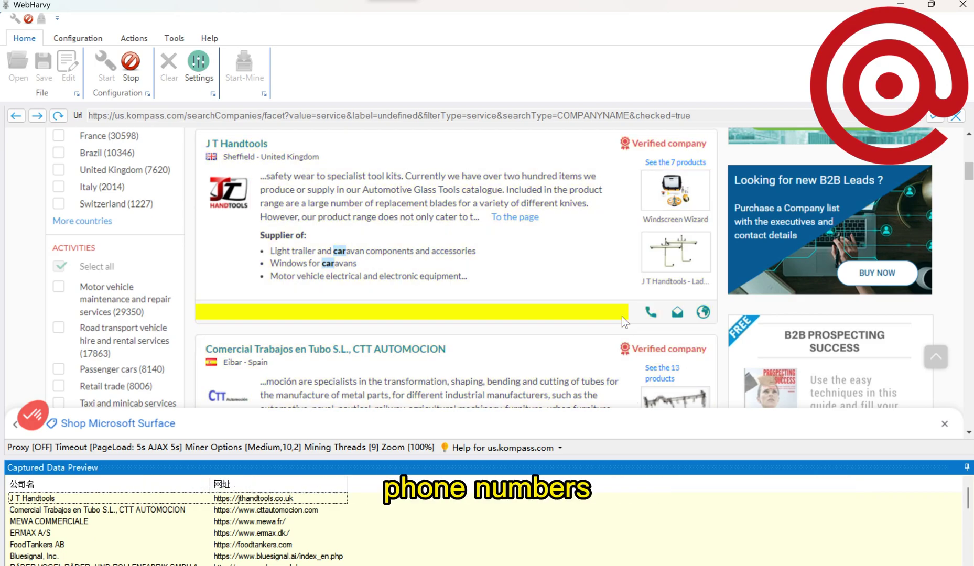
- Set the pagination arrow after page 10 as the next page link and stop the configuration
{"action": "scroll", "coordinate": [623, 316], "scroll_direction": "down", "scroll_amount": 15}
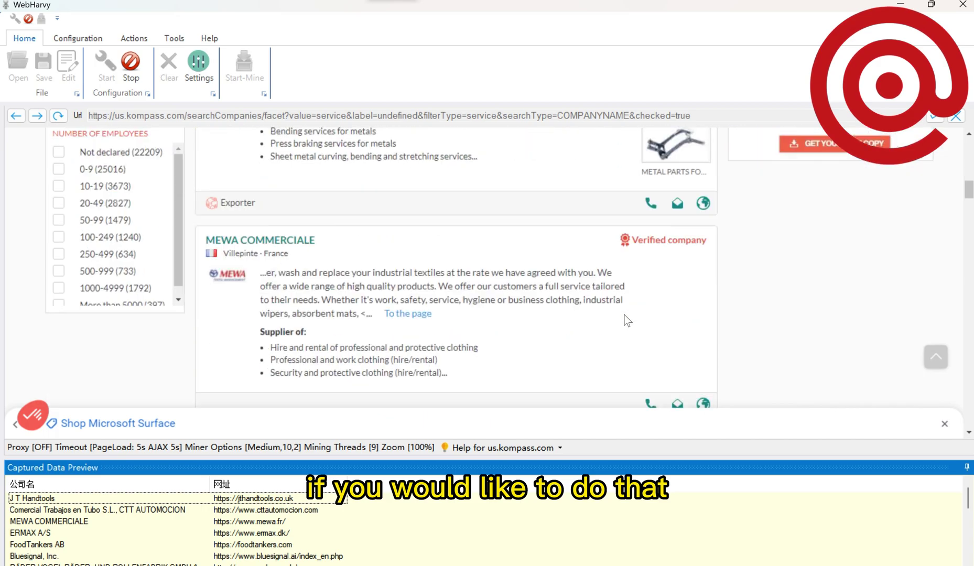
{"action": "scroll", "coordinate": [620, 317], "scroll_direction": "down", "scroll_amount": 15}
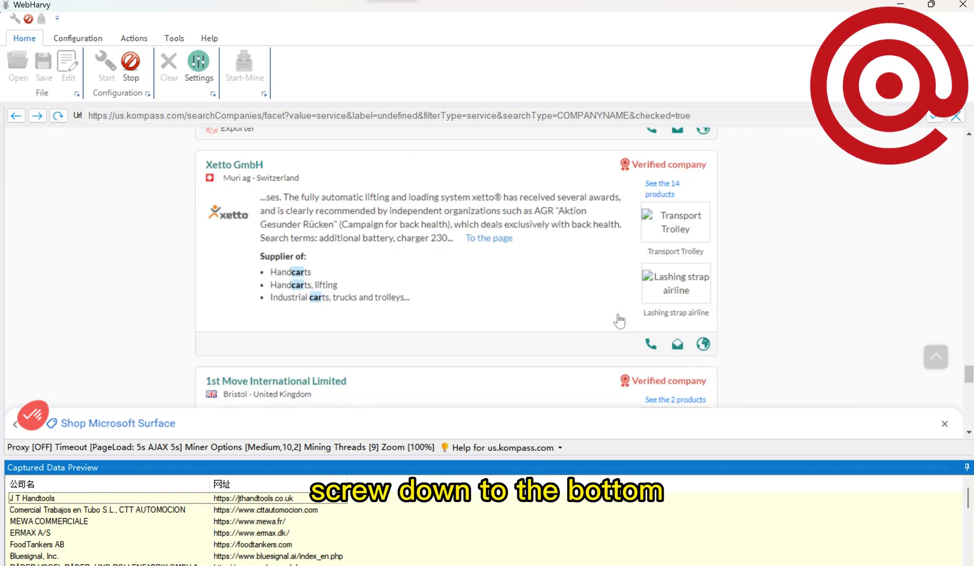
{"action": "scroll", "coordinate": [618, 315], "scroll_direction": "up", "scroll_amount": 5}
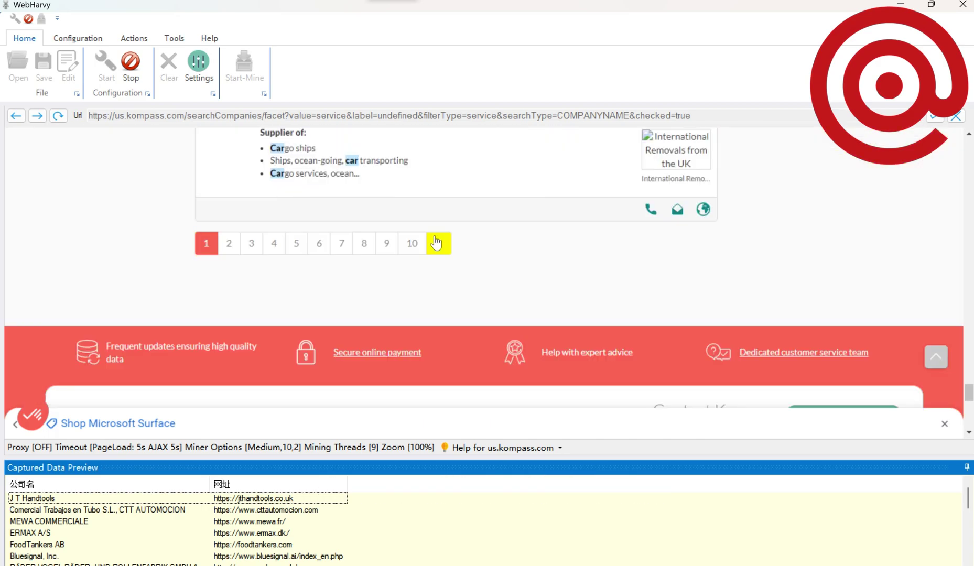
{"action": "left_click", "coordinate": [438, 243]}
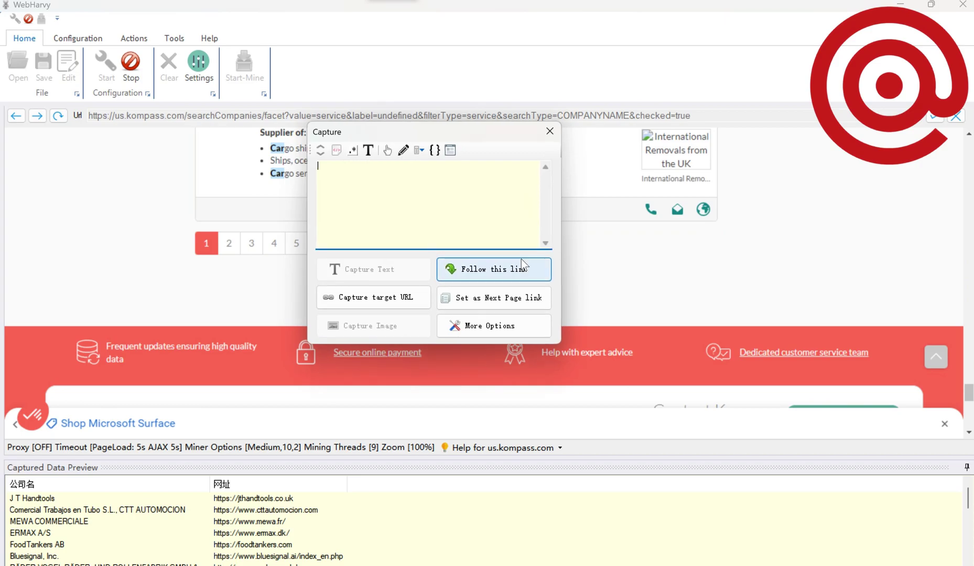
{"action": "left_click", "coordinate": [501, 300]}
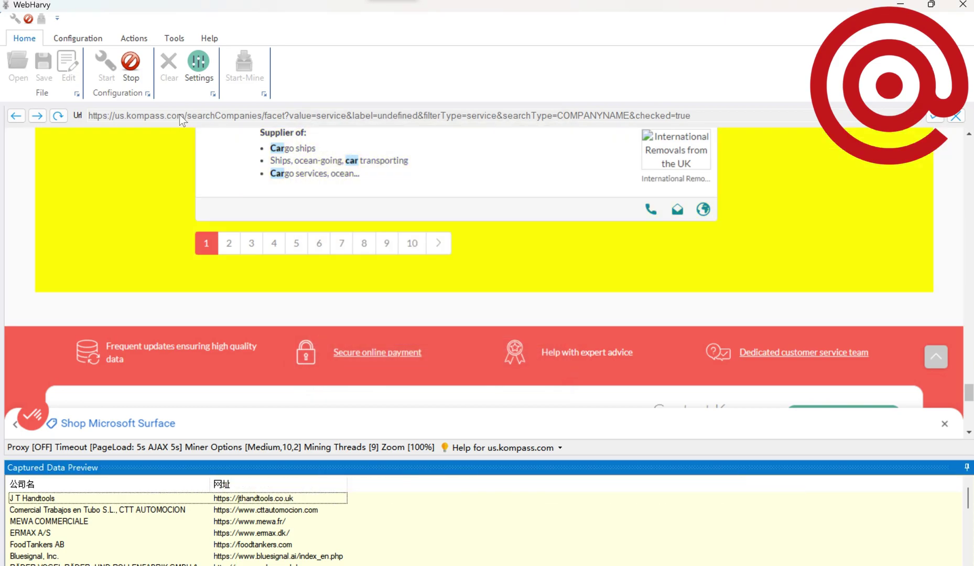
{"action": "left_click", "coordinate": [138, 73]}
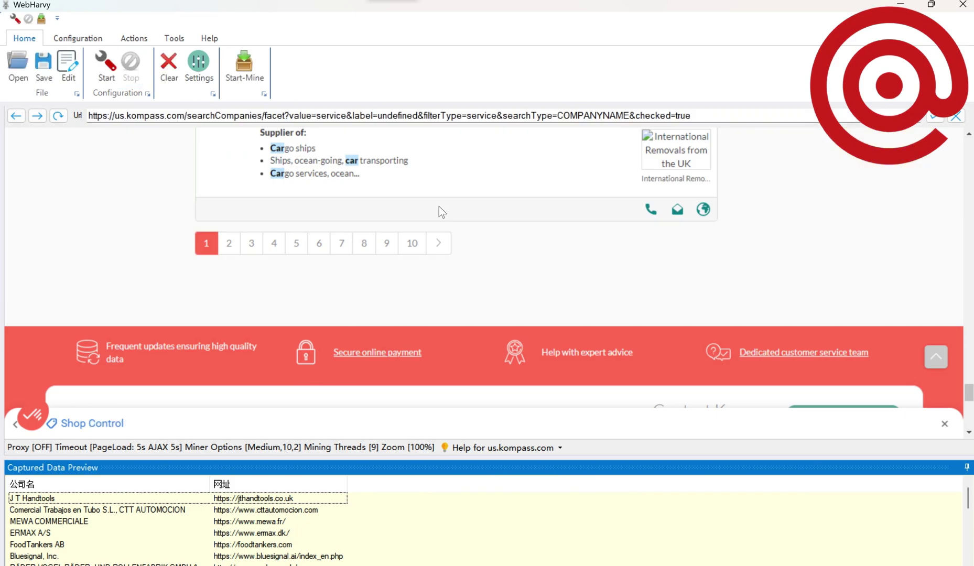
- Open the miner for this configuration and start mining with Mine all pages enabled
{"action": "left_click", "coordinate": [260, 80]}
{"action": "left_click", "coordinate": [586, 524]}
{"action": "left_click", "coordinate": [586, 523]}
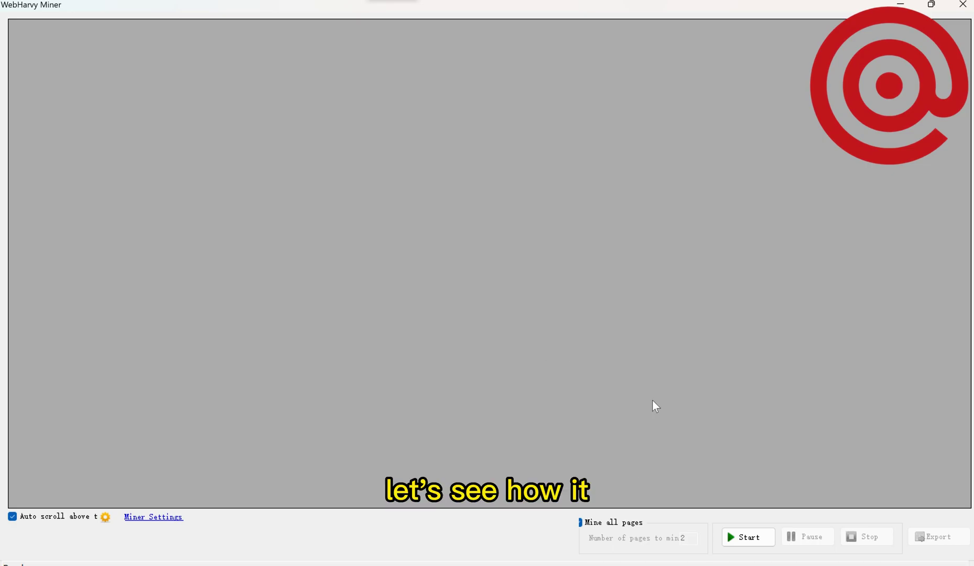
{"action": "left_click", "coordinate": [753, 541]}
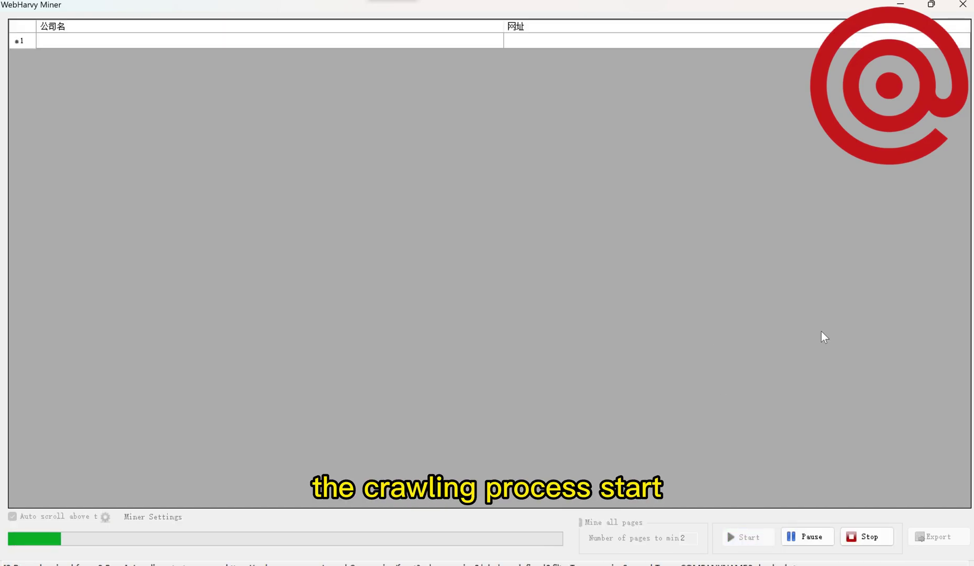